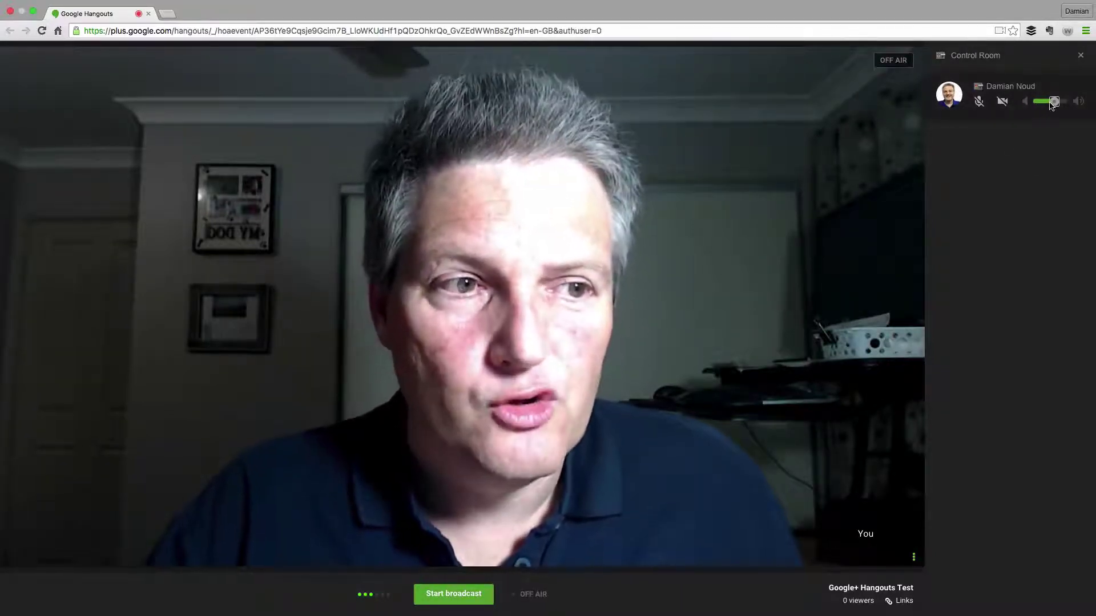
Lower the host's volume slightly with the Control Room slider, then close the panel
mouse_move(1054, 102)
left_mouse_down()
mouse_move(1044, 106)
mouse_move(1054, 110)
left_mouse_up()
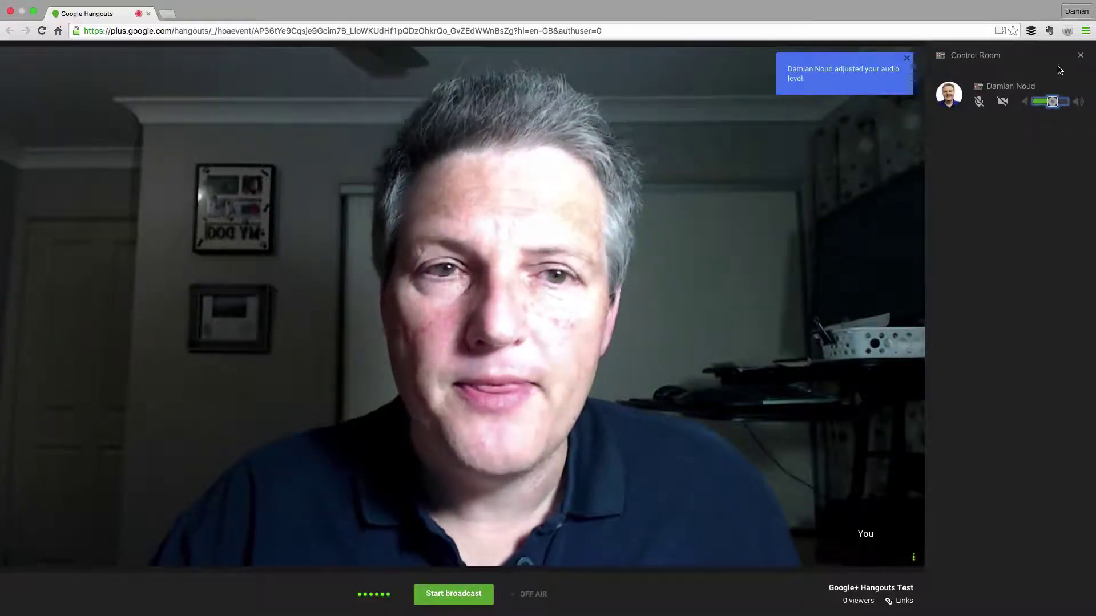
left_click(1080, 58)
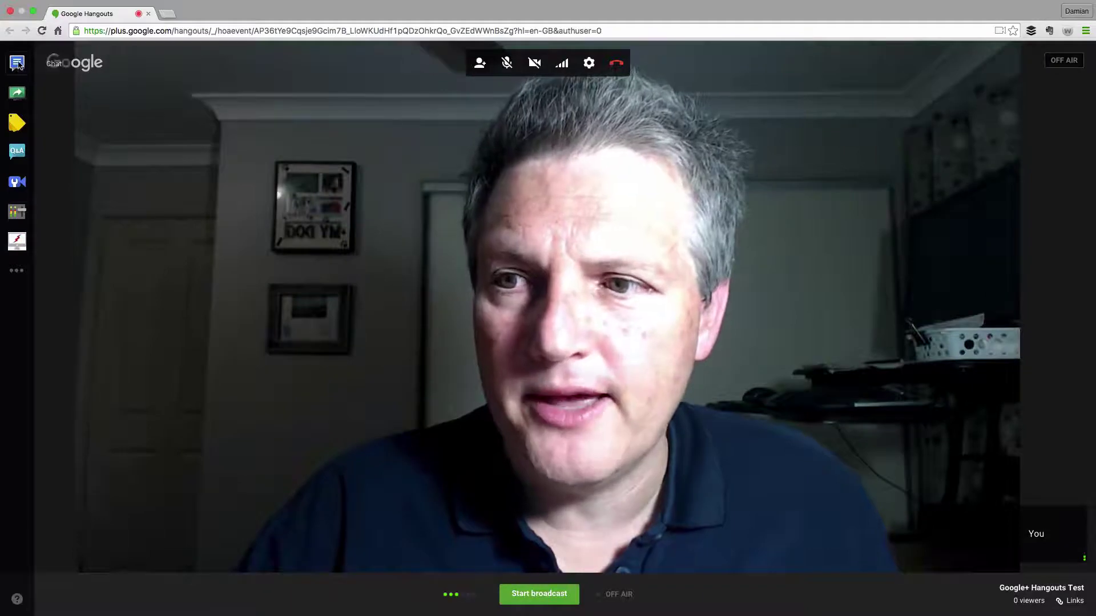
Post the message 'Type here' in the group chat
left_click(18, 63)
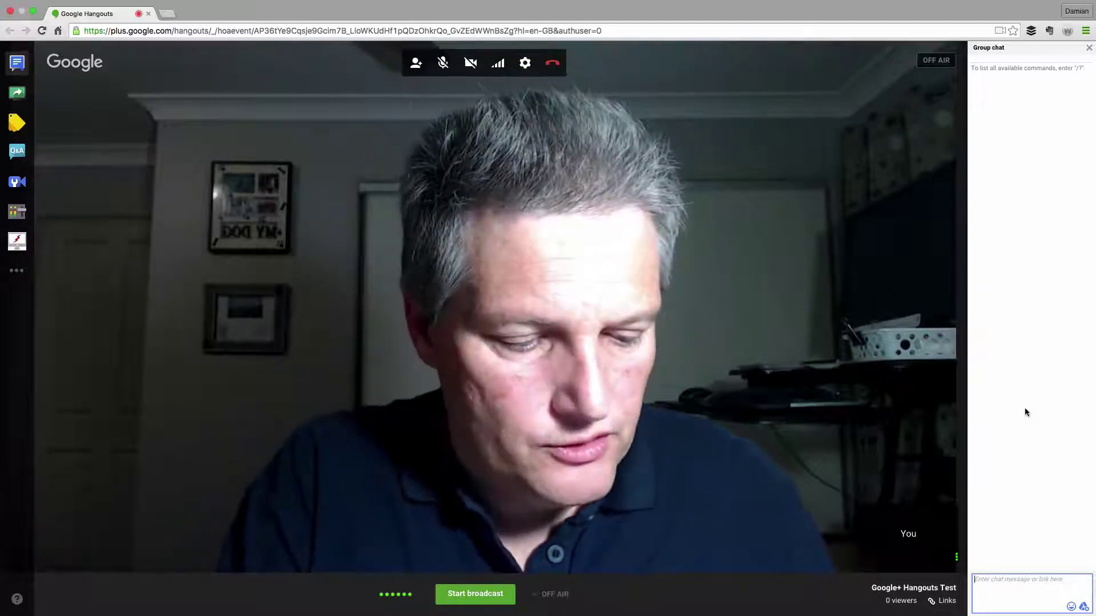
type("Type here")
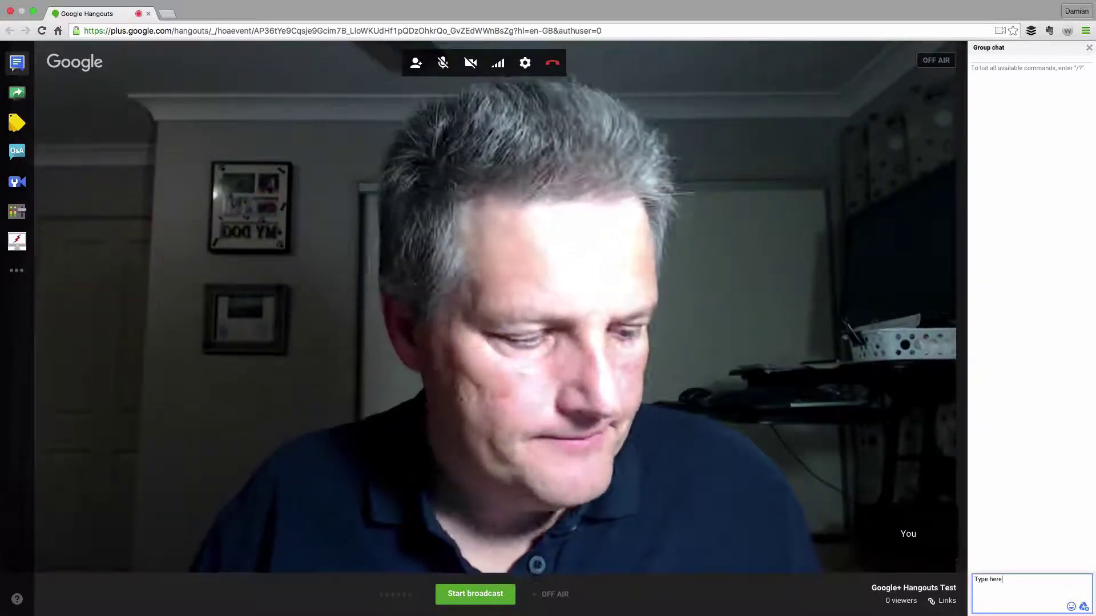
key("Return")
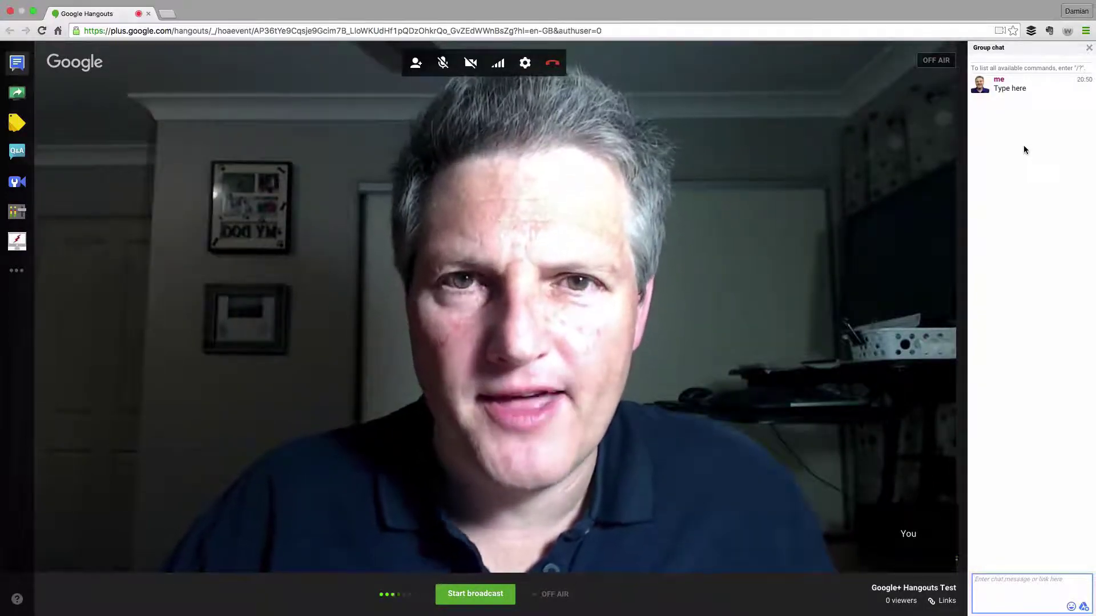
Bring up the screen-share picker and dismiss it without sharing anything
left_click(18, 94)
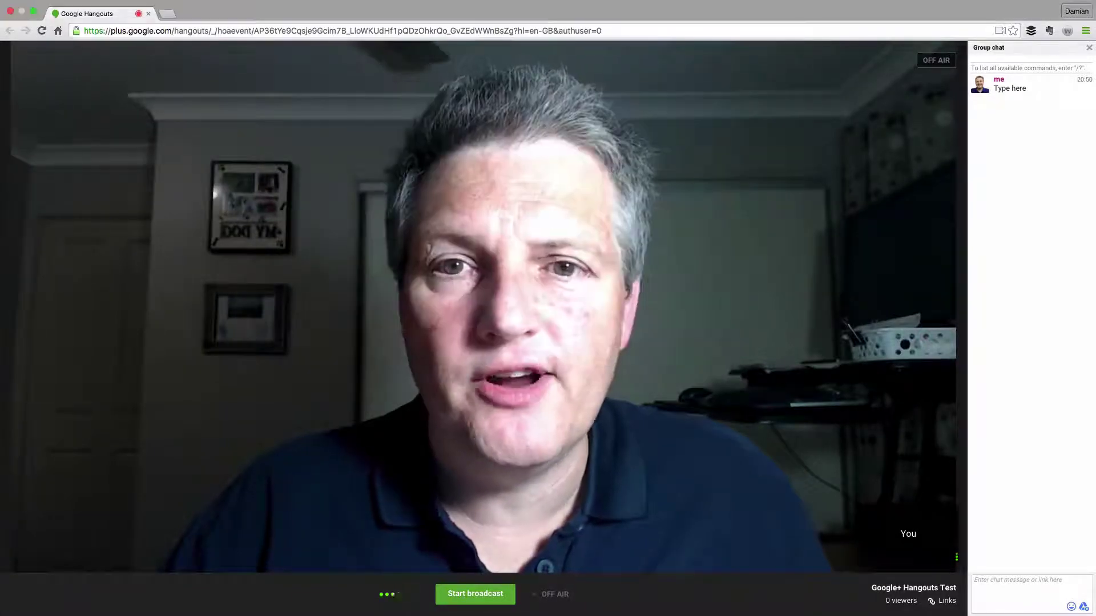
left_click(379, 89)
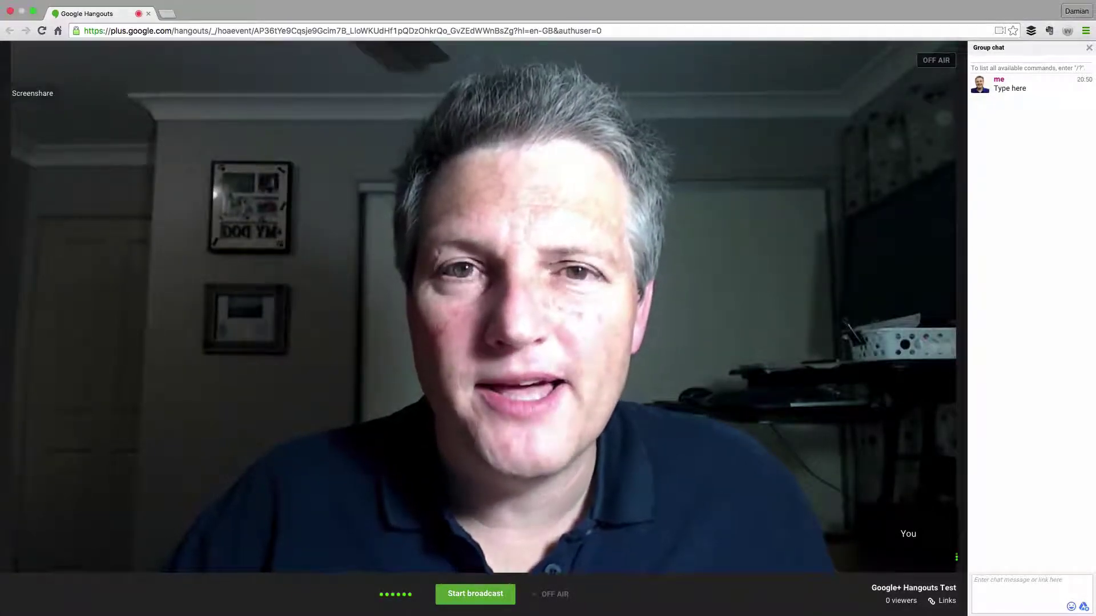
mouse_move(16, 130)
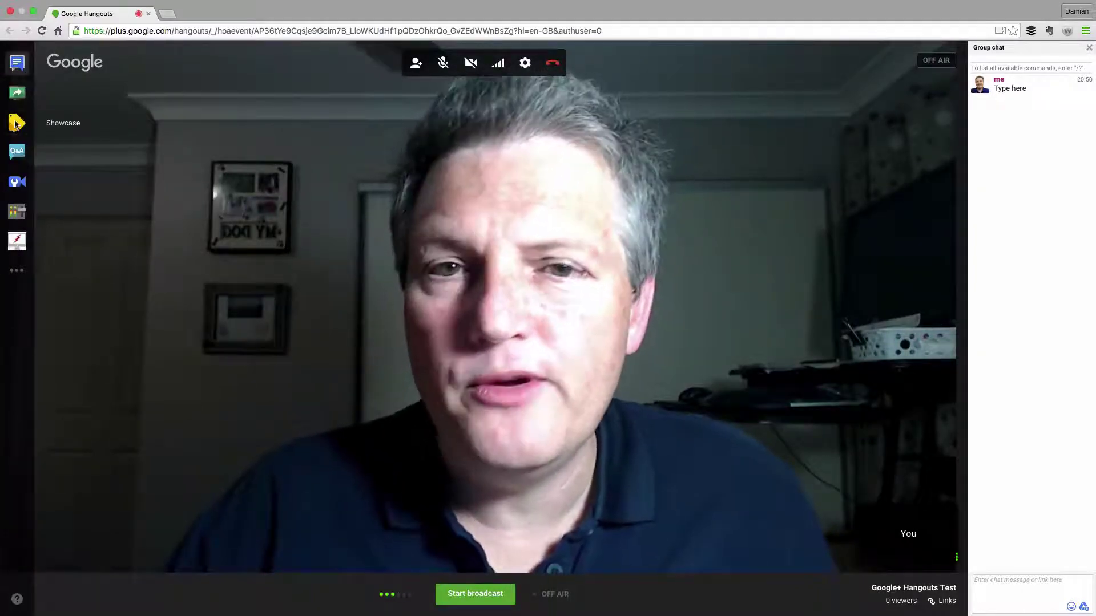
Look at Showcase's 'Add an item from a website' field, then show the Q&A panel with 'How is it going?'
left_click(16, 124)
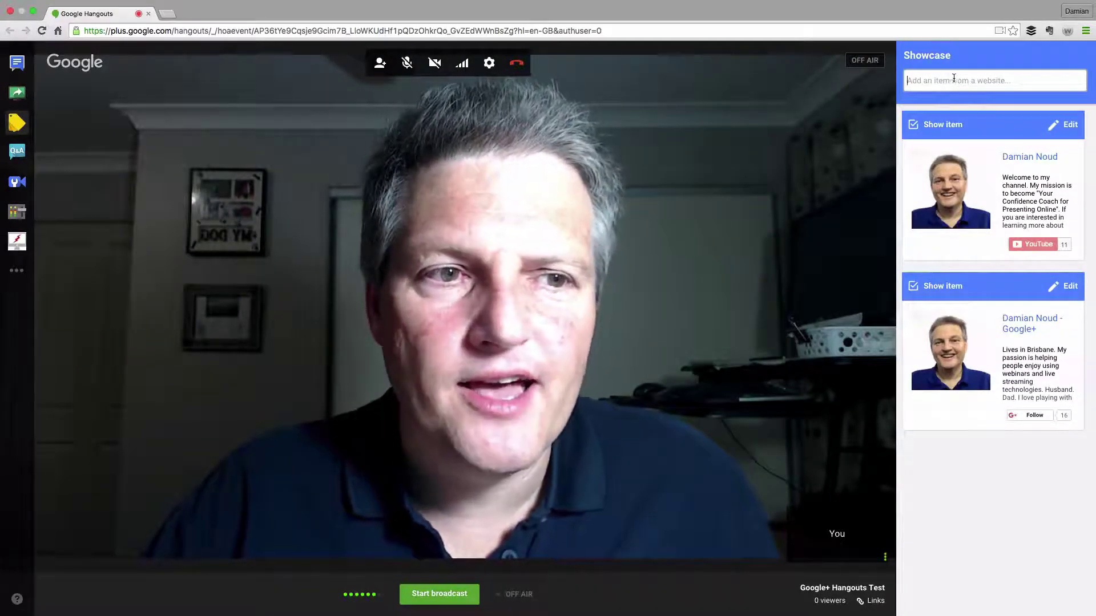
left_click(981, 87)
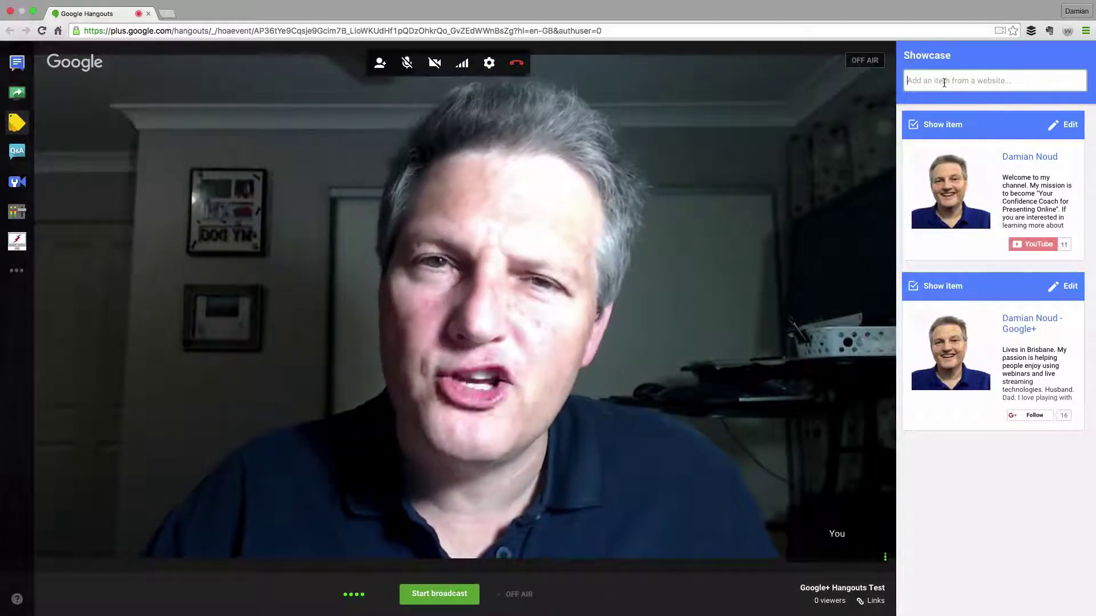
left_click(963, 83)
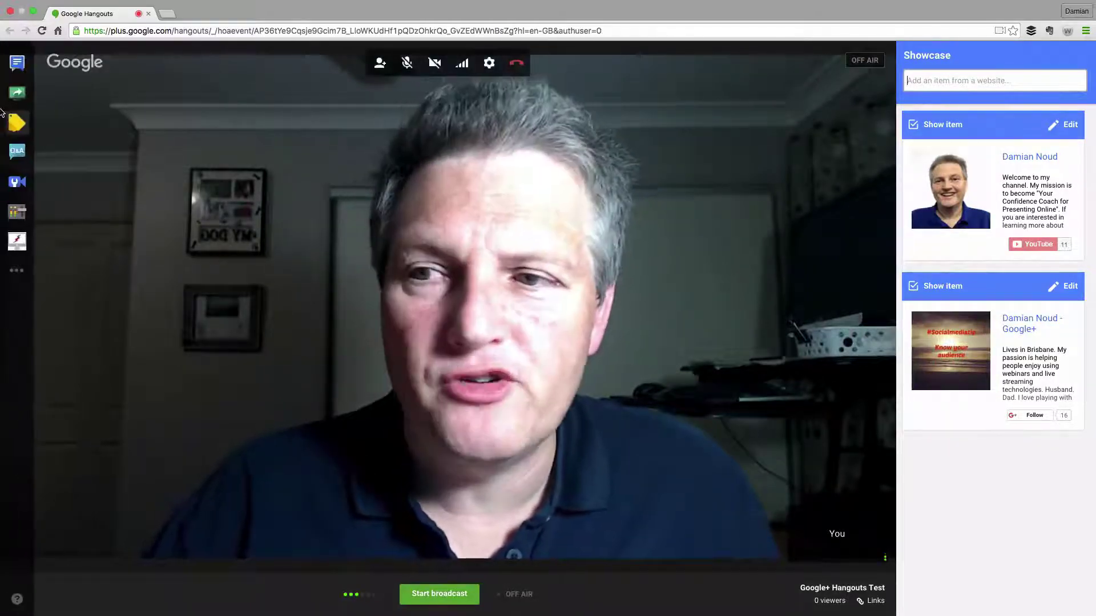
left_click(17, 152)
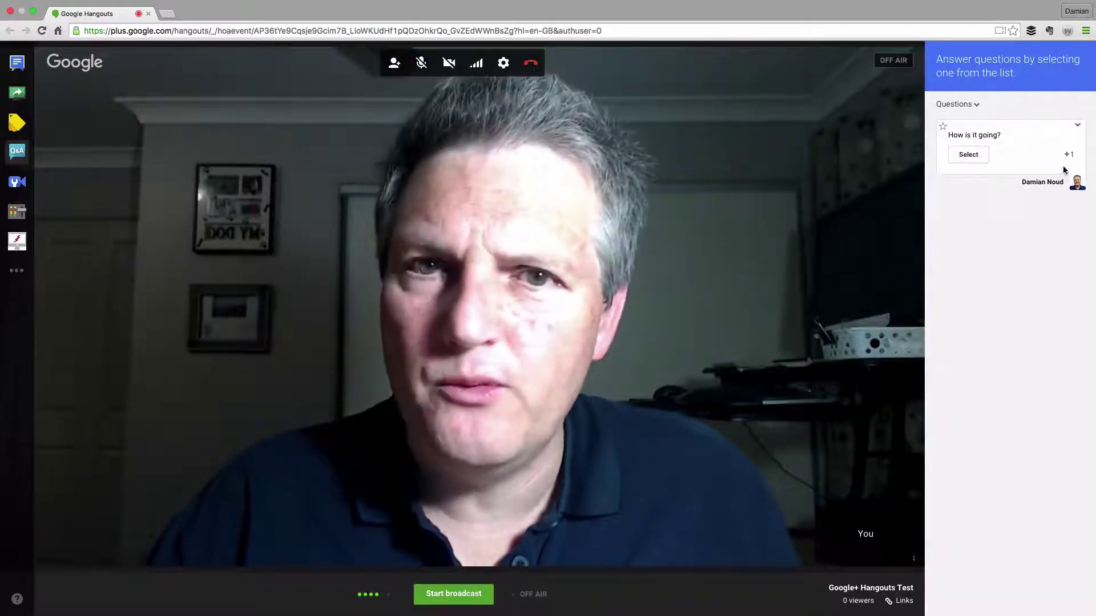
Select the question 'How is it going?', then view Cameraman's three broadcast settings, all set to No
left_click(1076, 183)
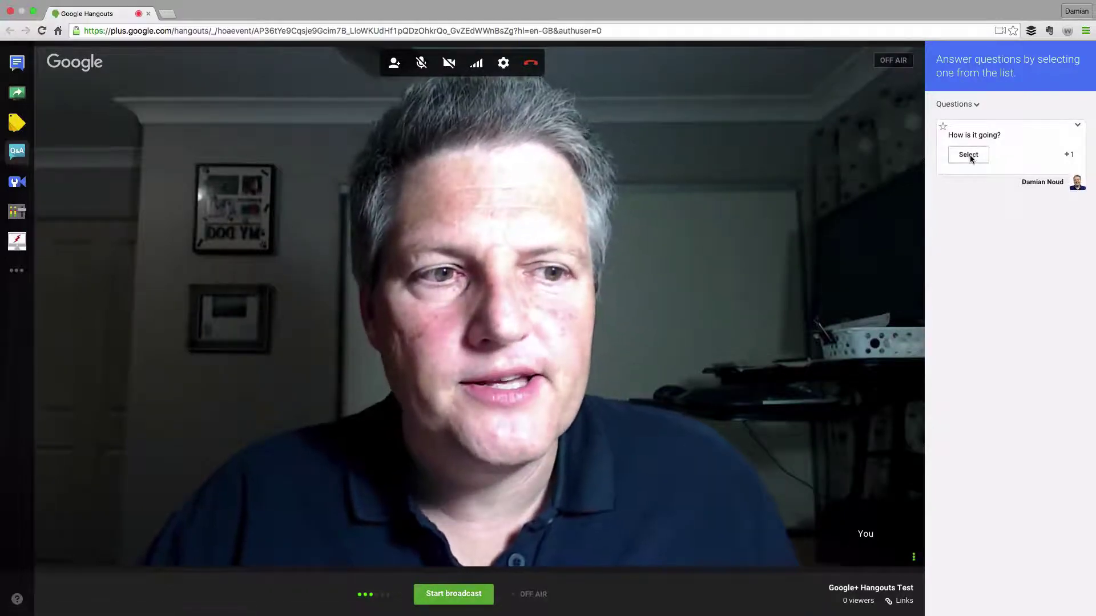
left_click(971, 155)
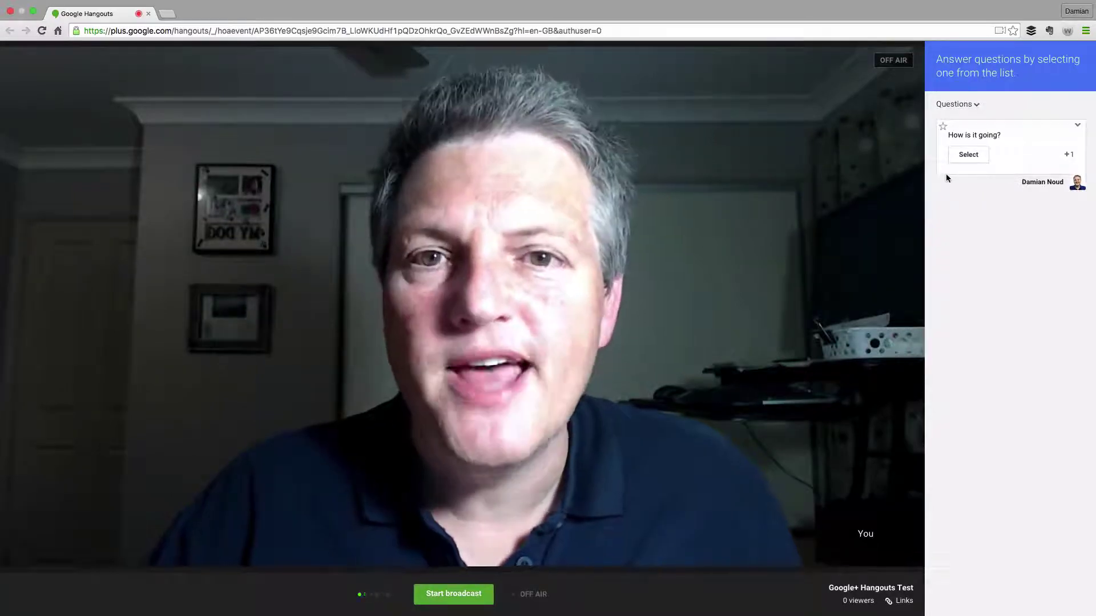
mouse_move(2, 132)
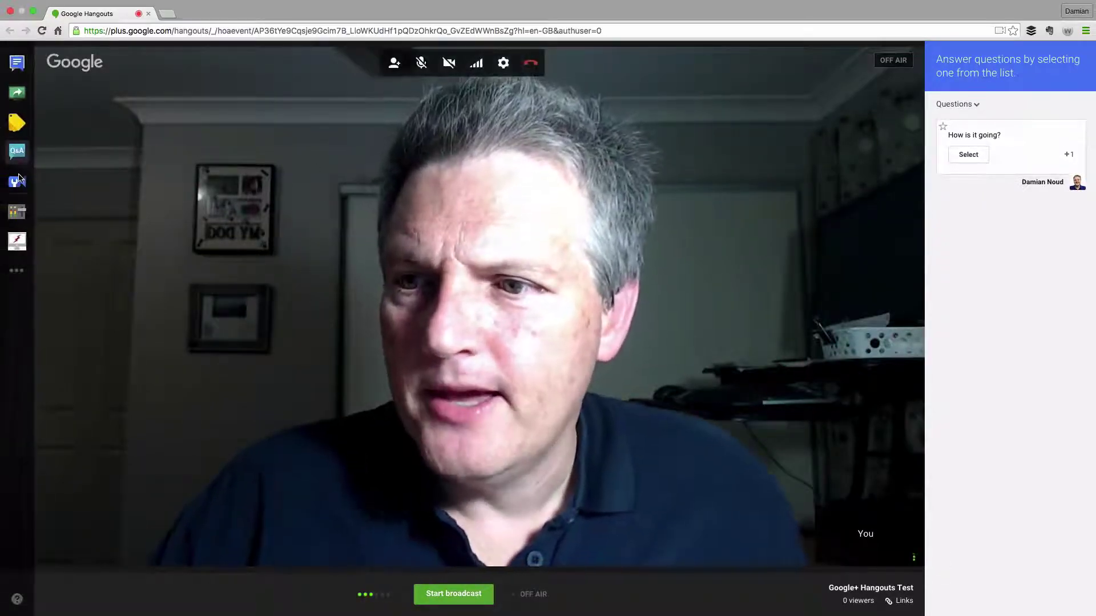
left_click(16, 183)
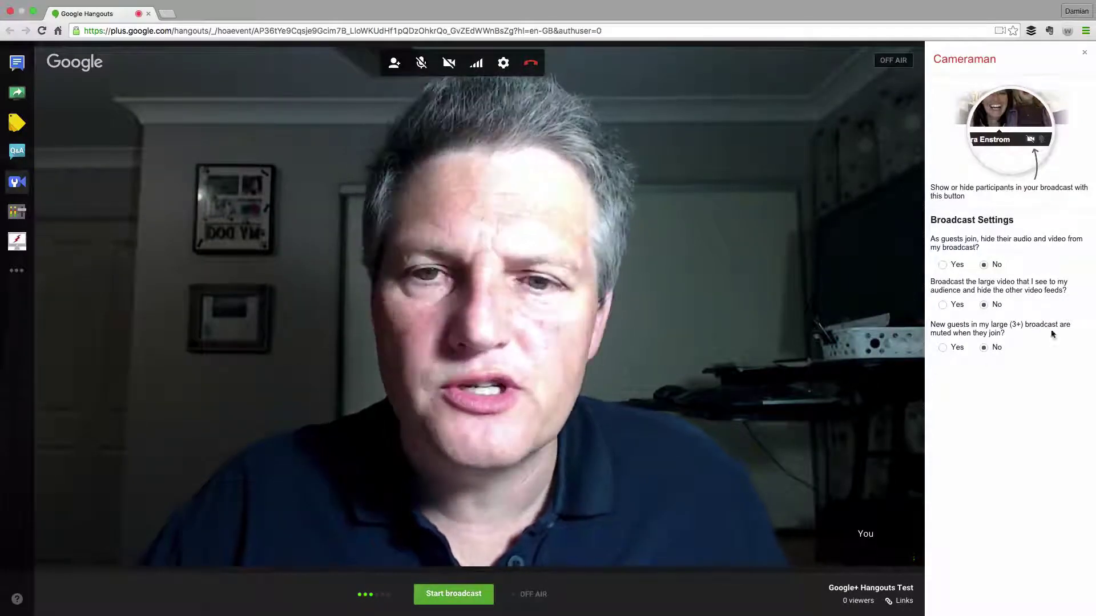
Reopen the Control Room panel beside the host's camera feed
left_click(17, 212)
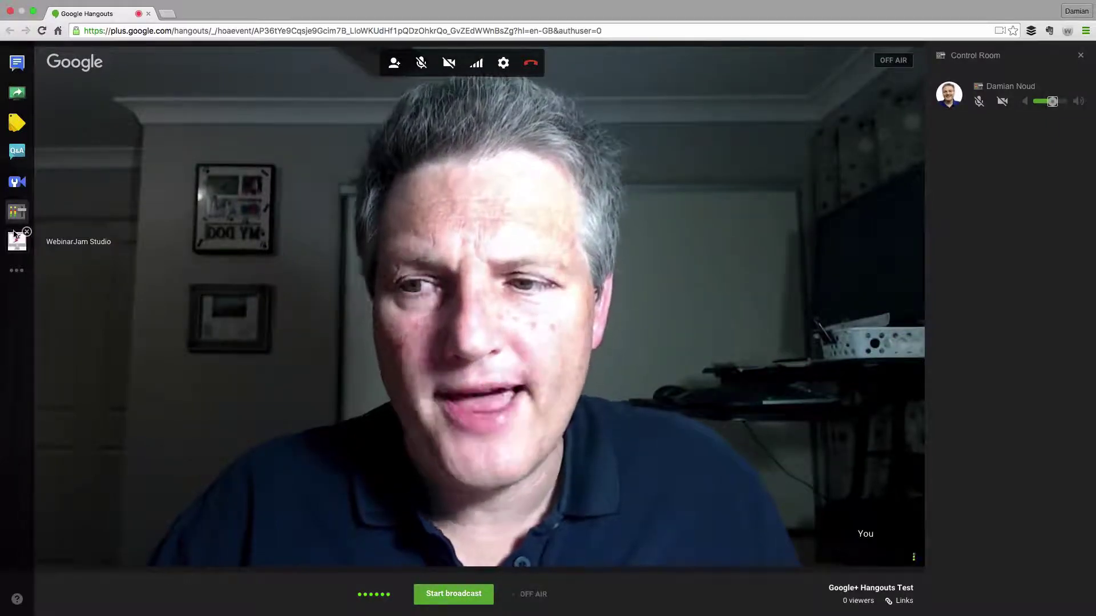
Browse the Featured apps gallery and close it without adding any app
left_click(17, 271)
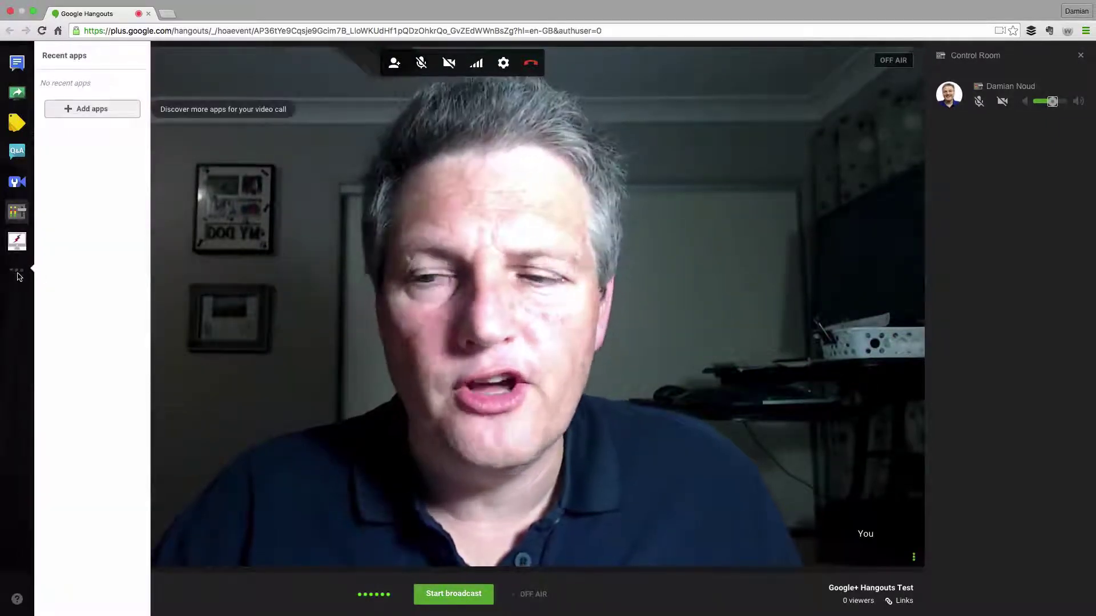
left_click(88, 109)
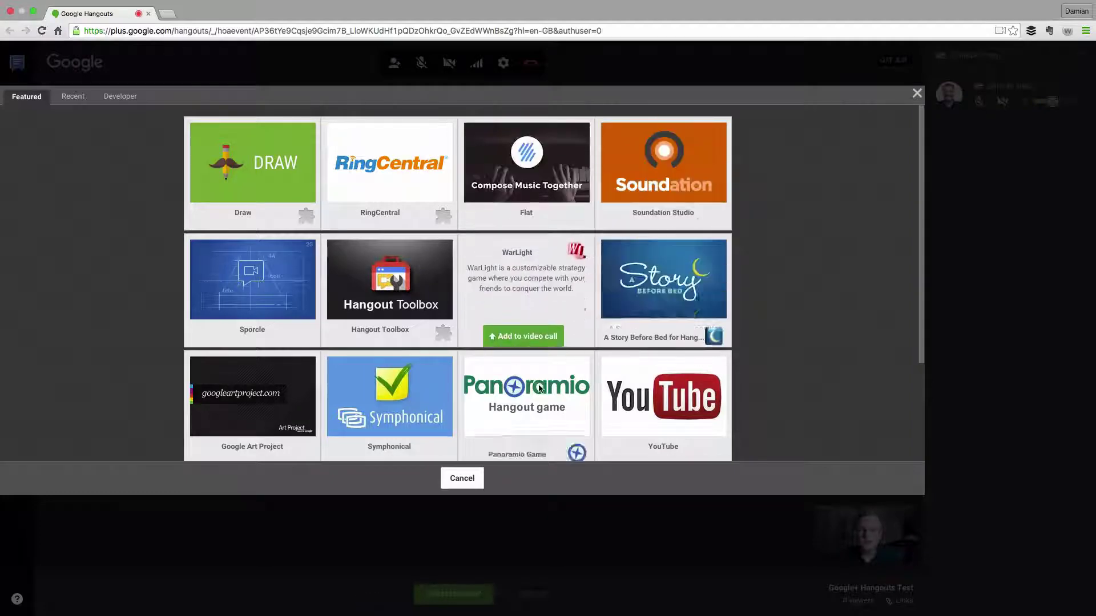
left_click_drag(919, 310, 912, 418)
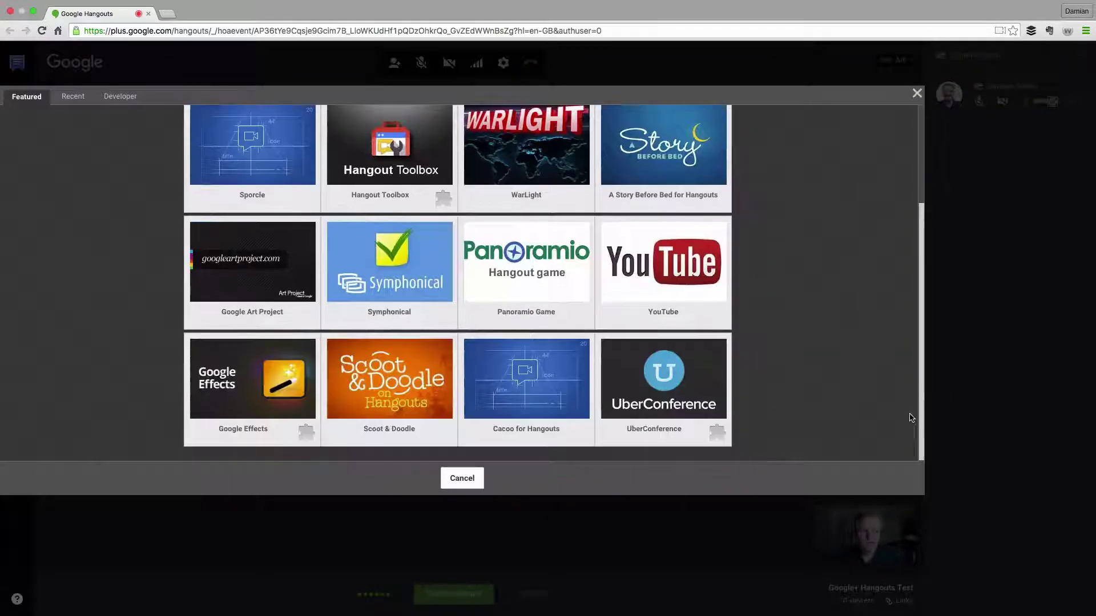
mouse_move(628, 270)
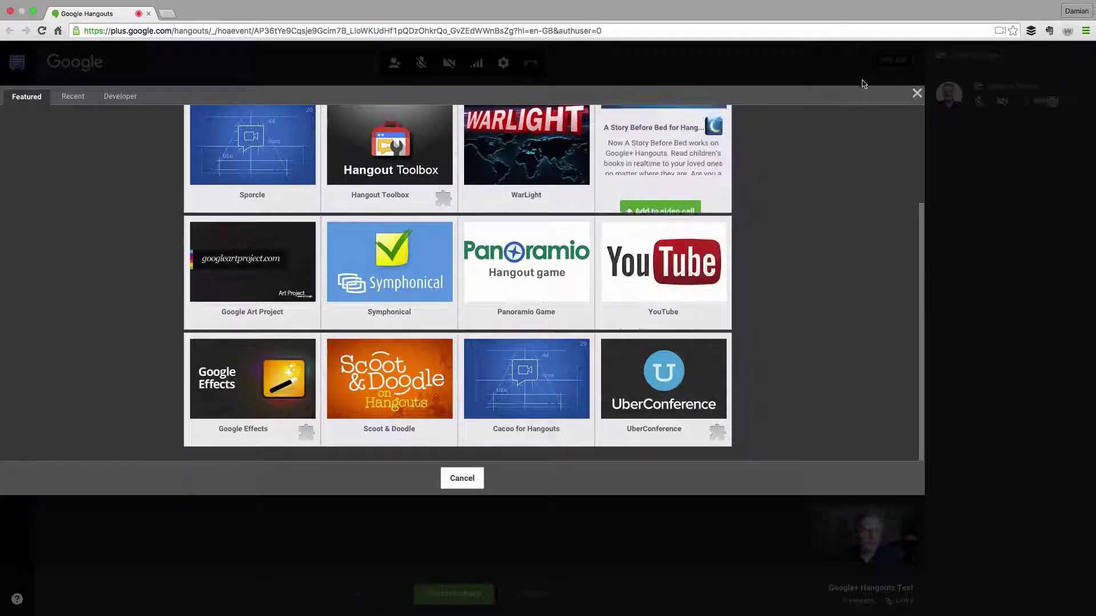
left_click(917, 94)
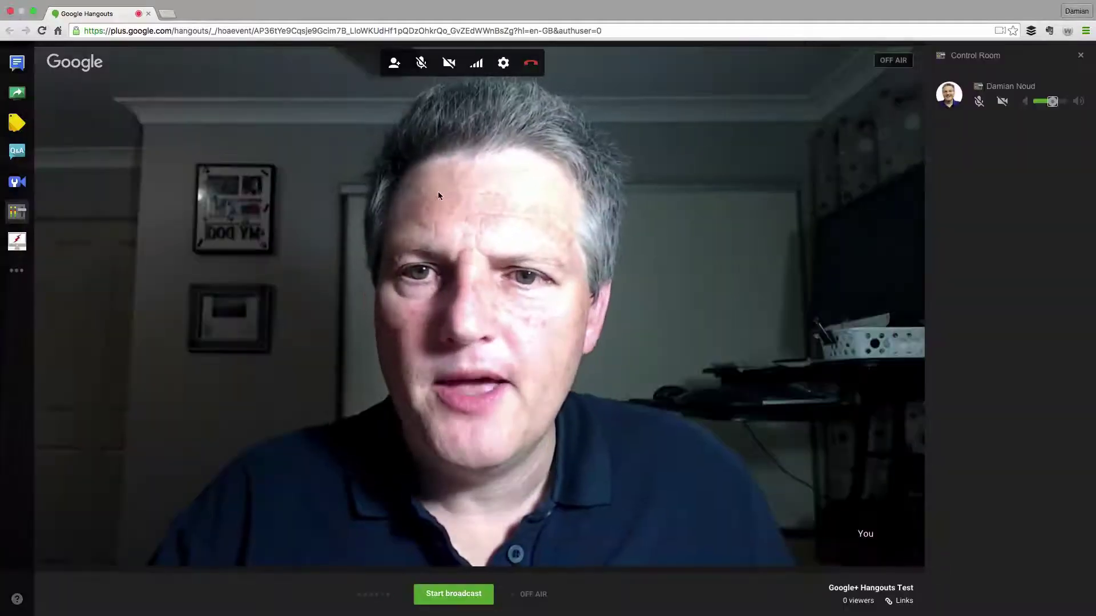
View the invite and share-link dialog, close it, and mute the microphone
left_click(394, 64)
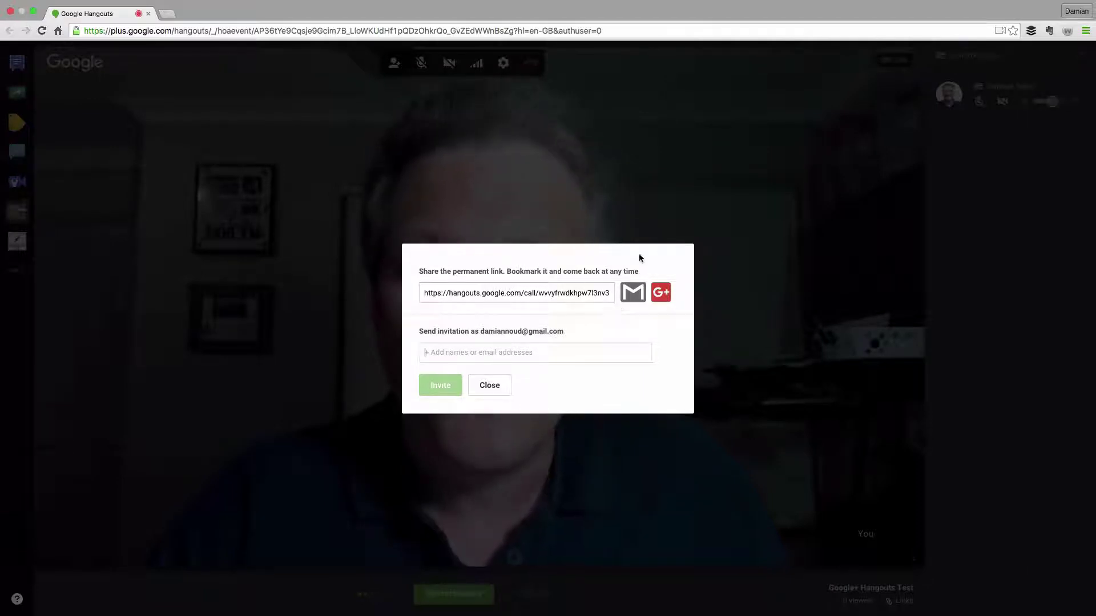
left_click(489, 389)
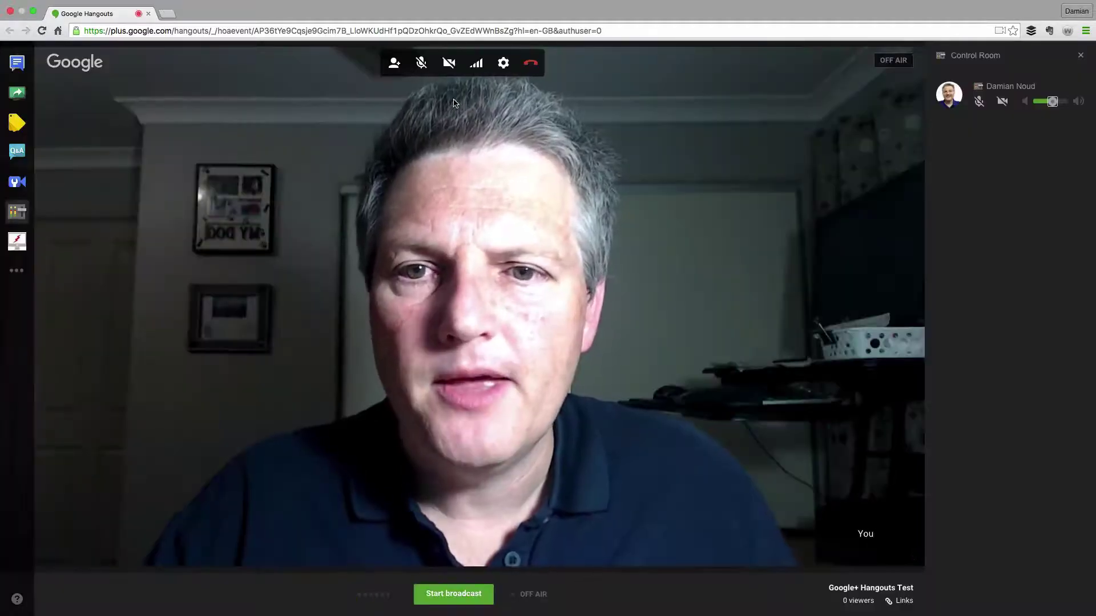
left_click(420, 63)
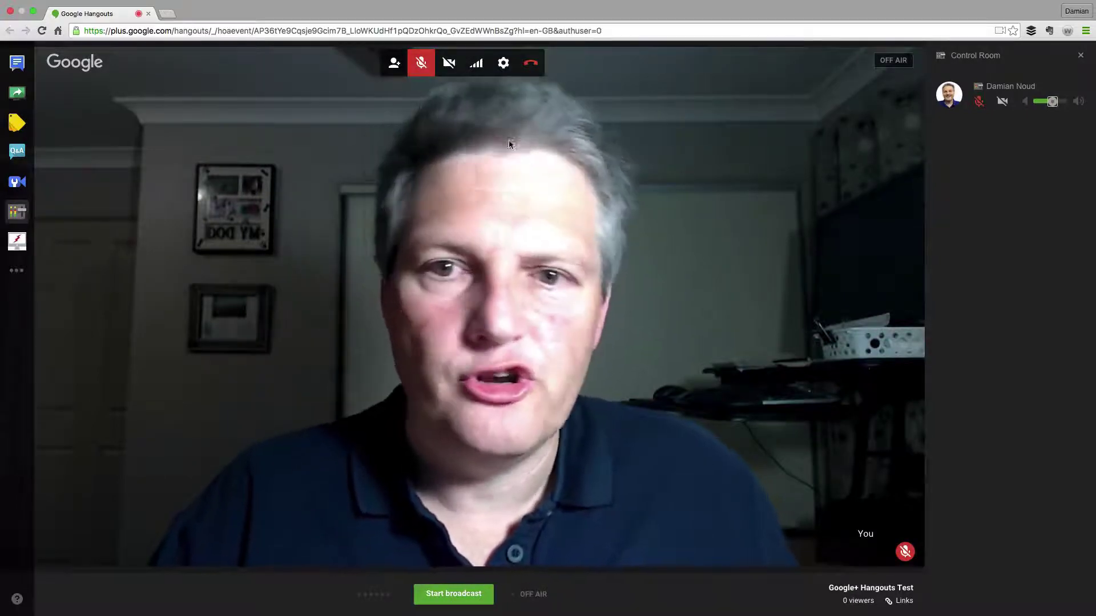
Unmute the mic, switch the camera off and back on, and view bandwidth options (Auto HD)
key("super+d")
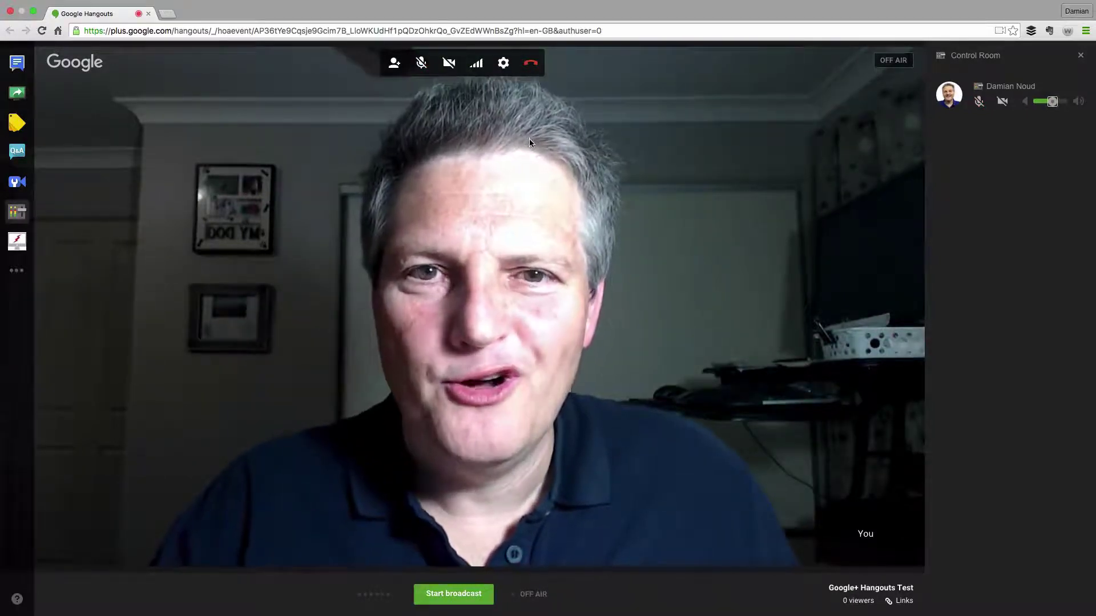
left_click(449, 64)
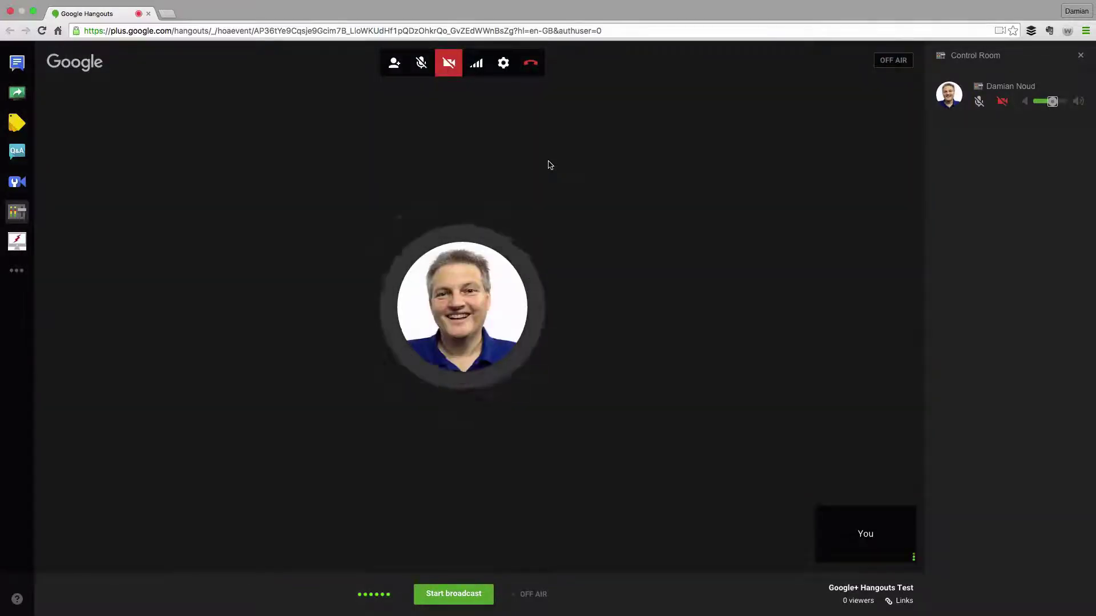
left_click(449, 64)
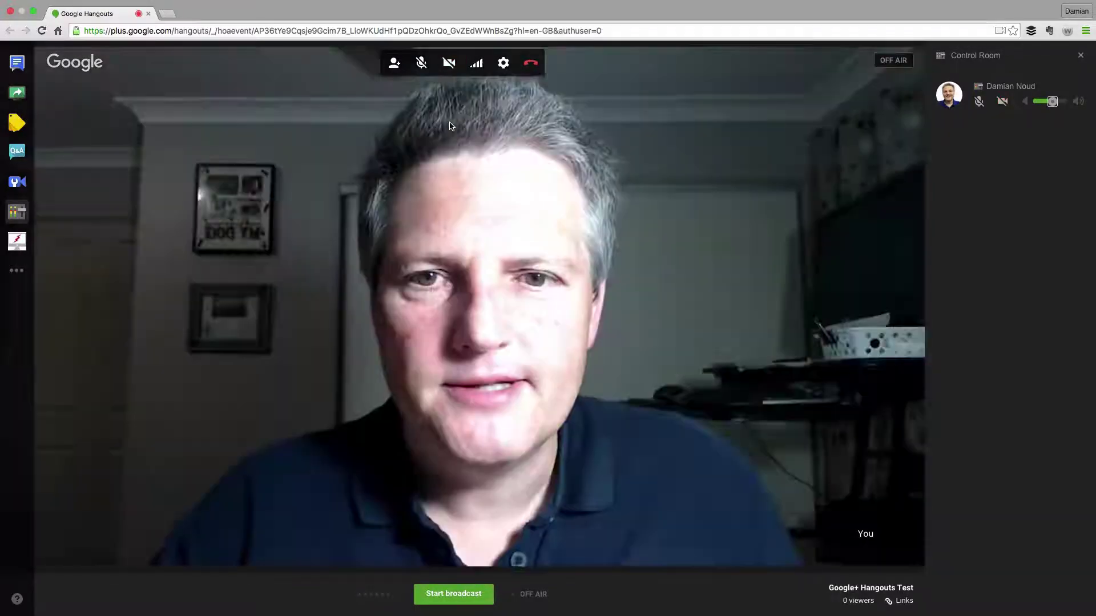
left_click(476, 65)
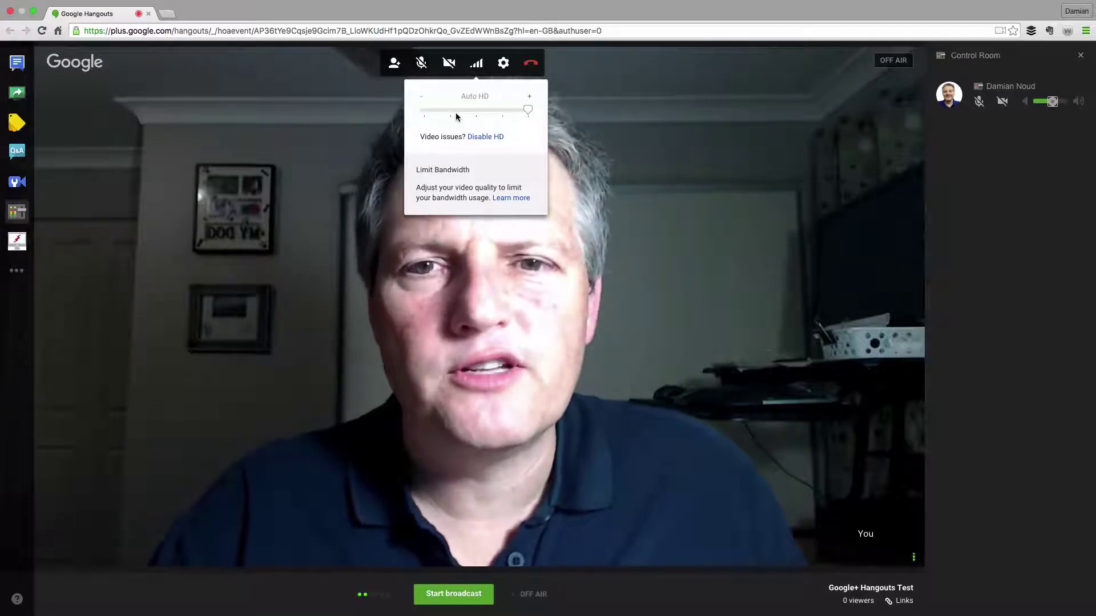
left_click(503, 65)
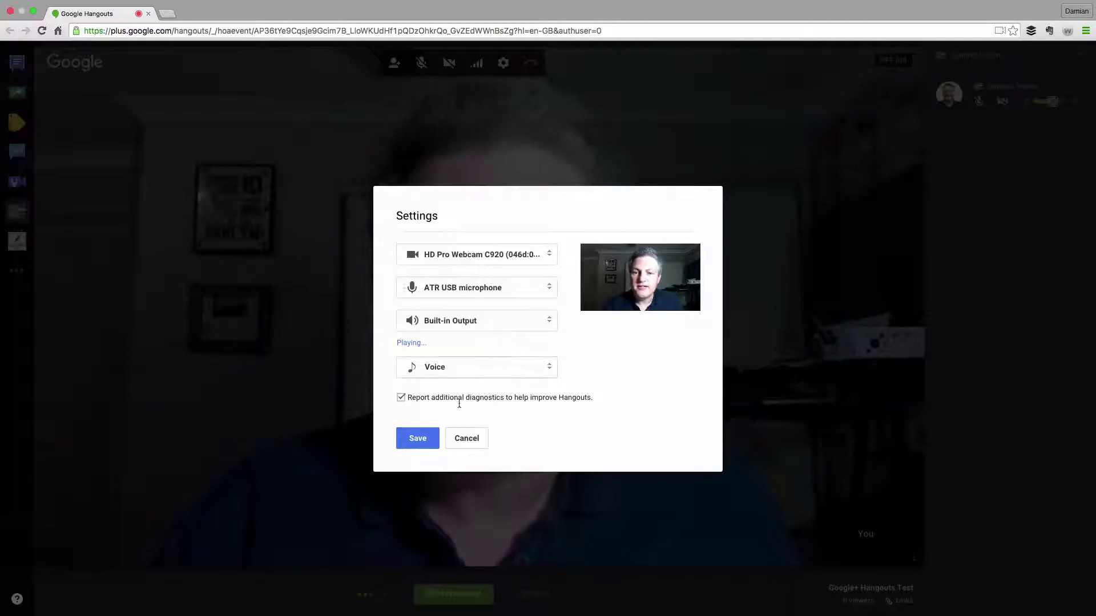
left_click(462, 439)
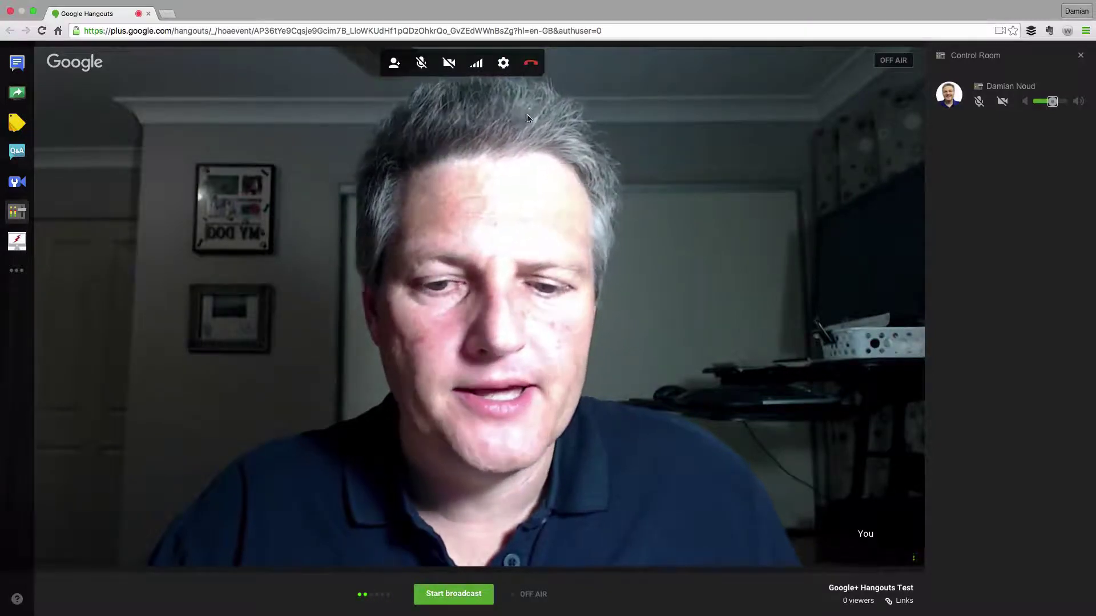
Confirm going live with the test broadcast, then try hanging up while on air
left_click(453, 594)
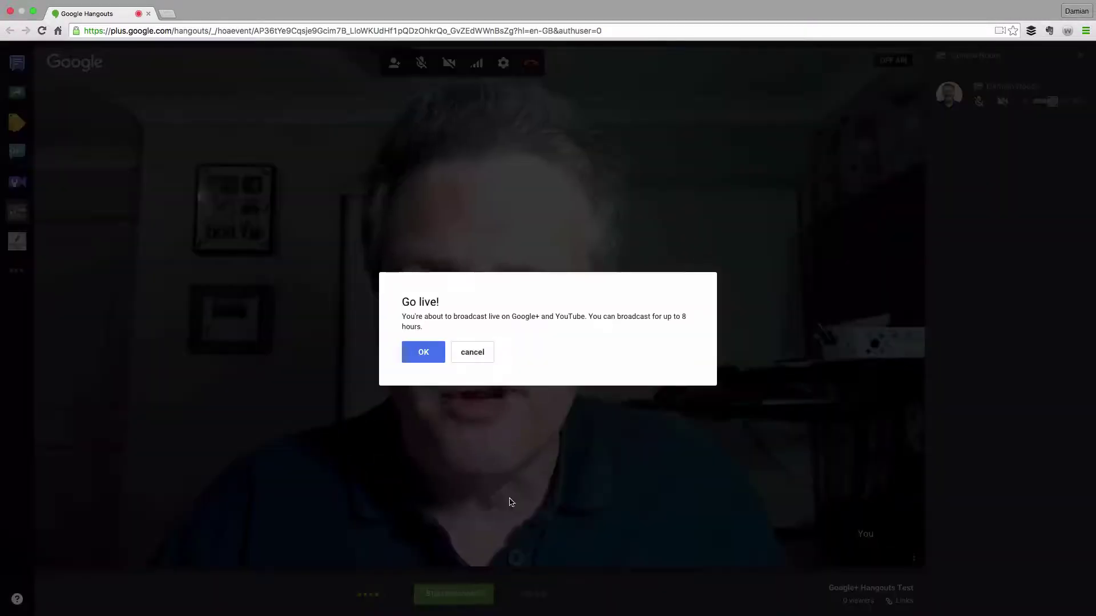
left_click(437, 359)
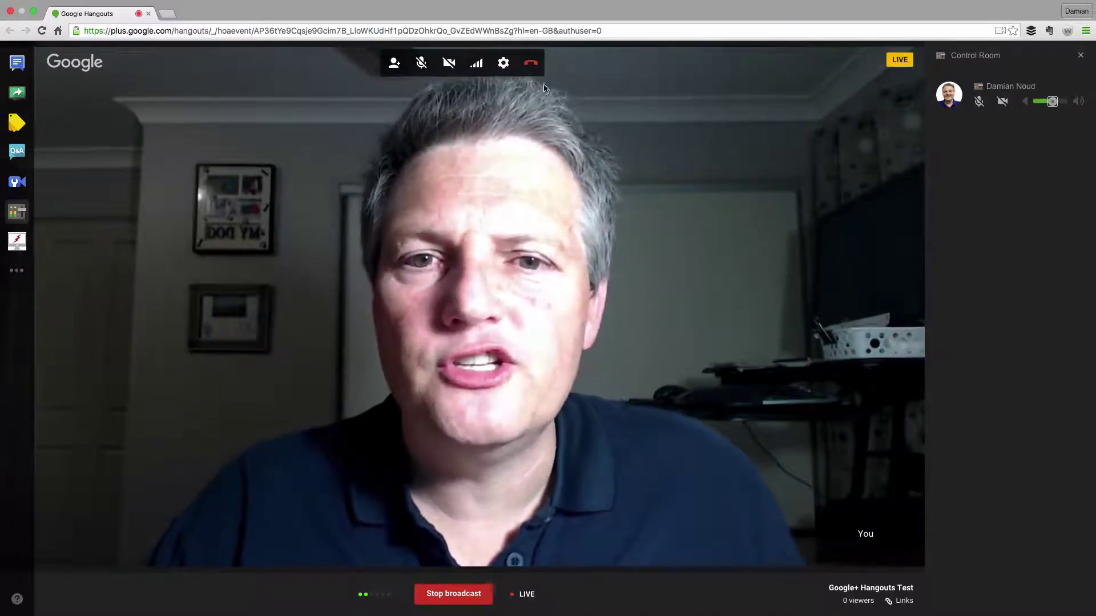
left_click(531, 65)
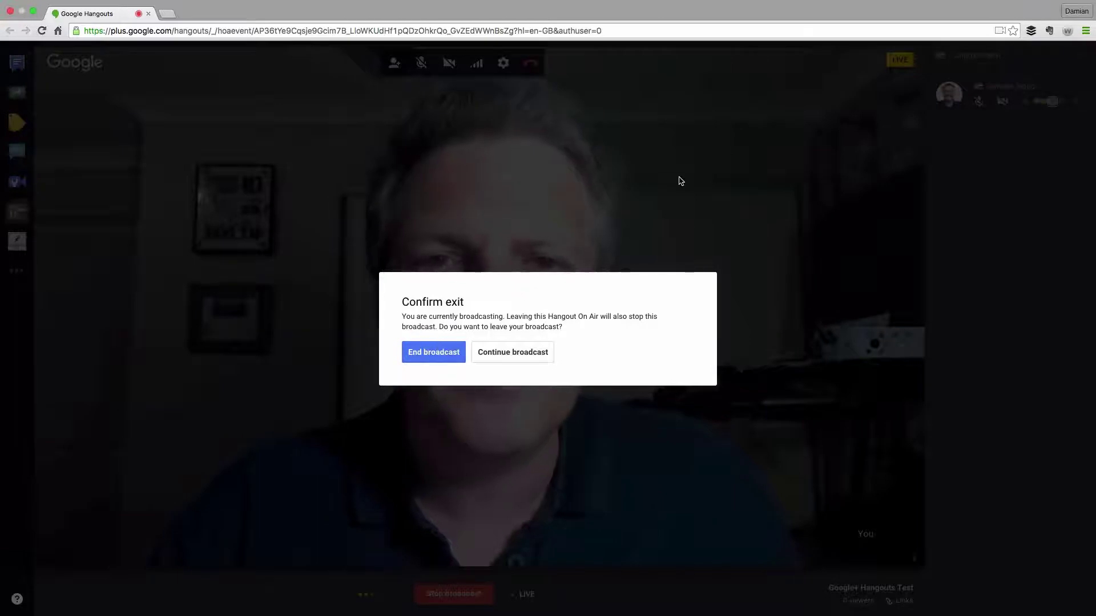
Choose Continue broadcast first, then hang up again and choose End broadcast
left_click(506, 352)
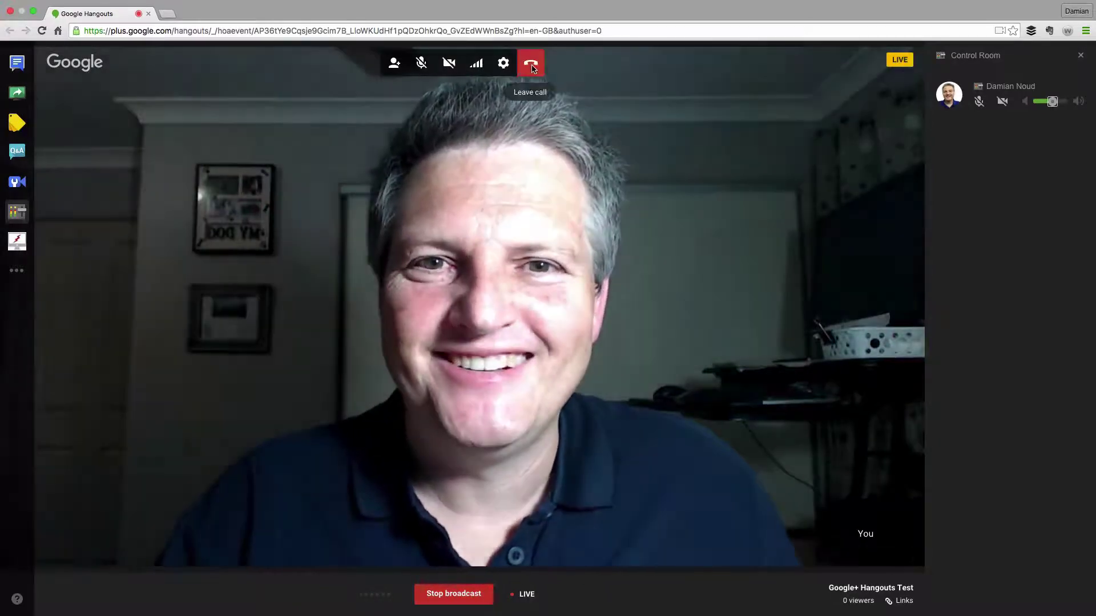
left_click(531, 68)
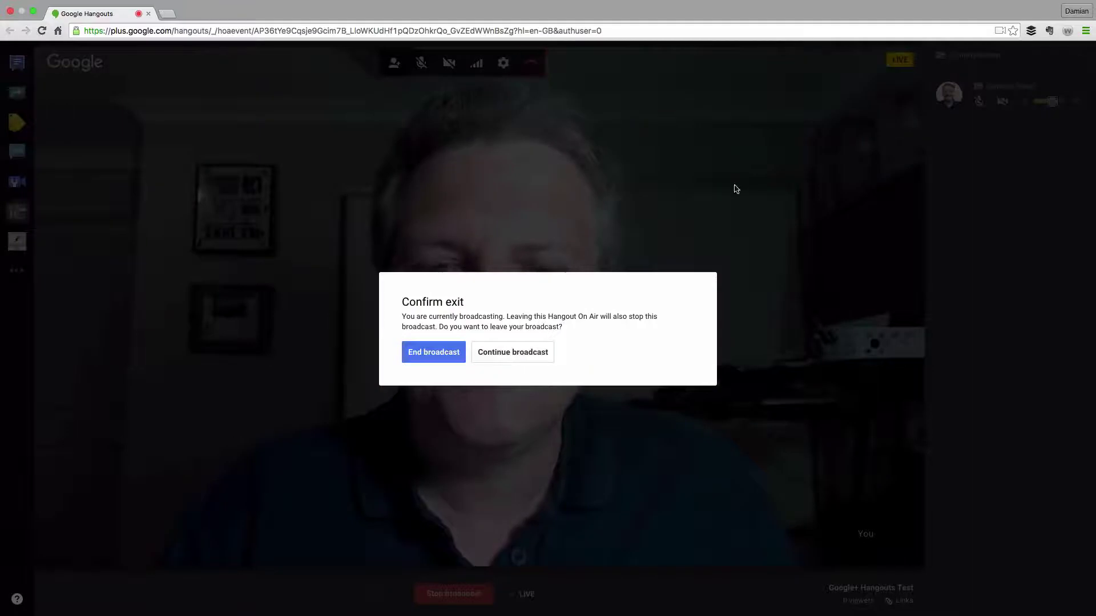
left_click(441, 355)
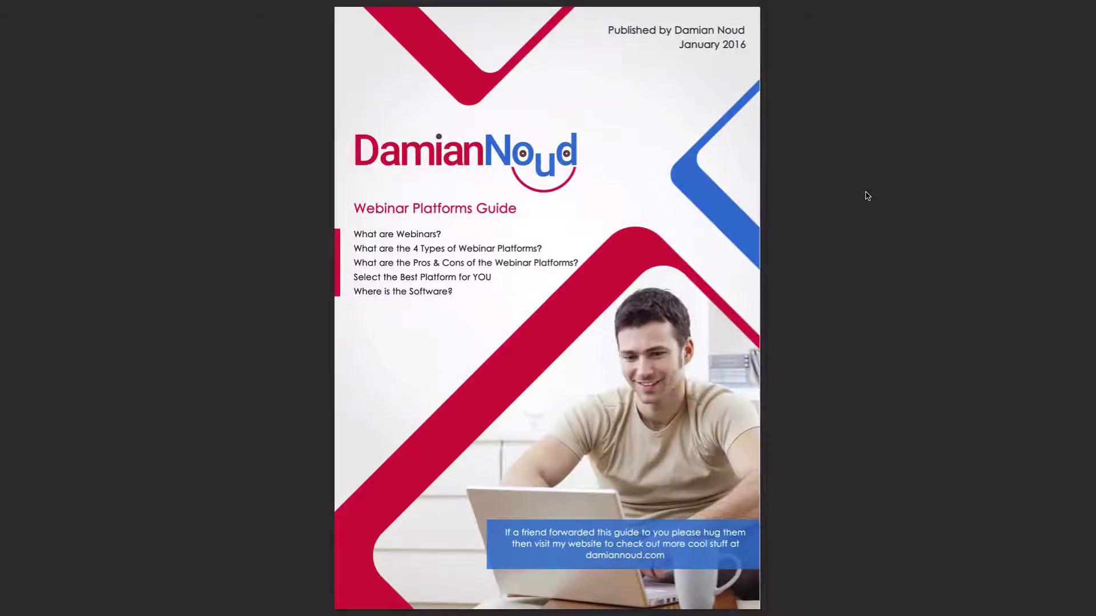
Advance past the two-page spread to the guide's back cover, page 8, showing 'Get In Touch' links
key("Right")
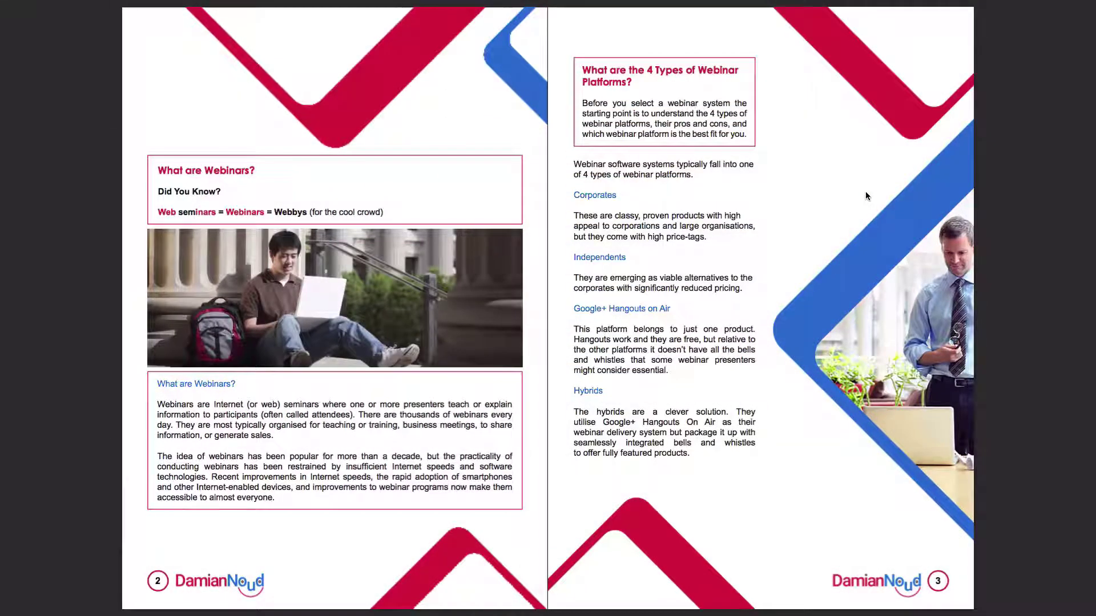
scroll(866, 195, "down", 10)
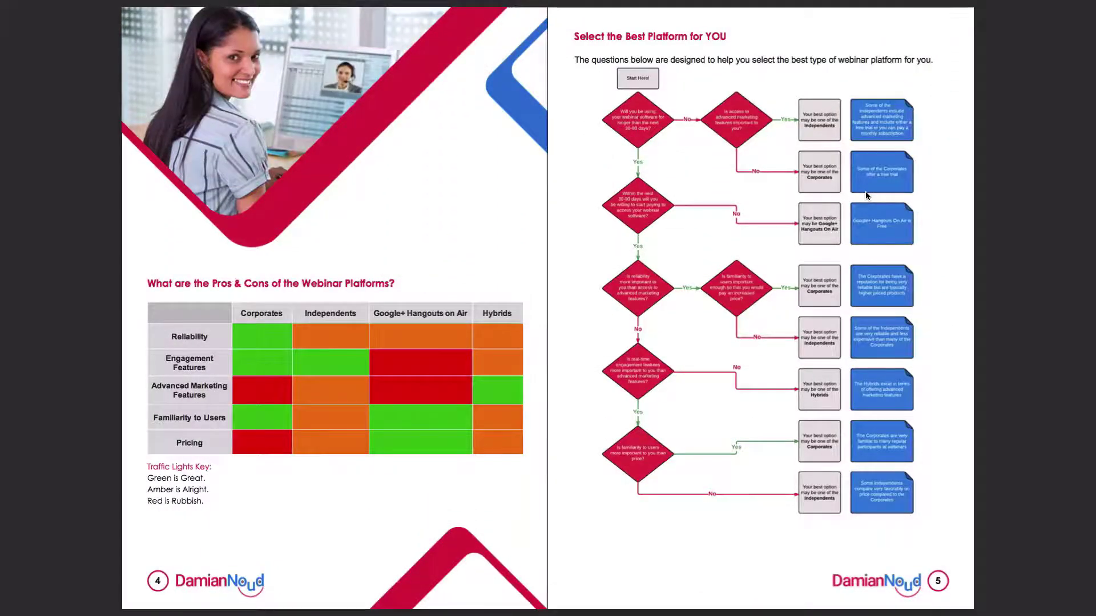
scroll(866, 196, "down", 6)
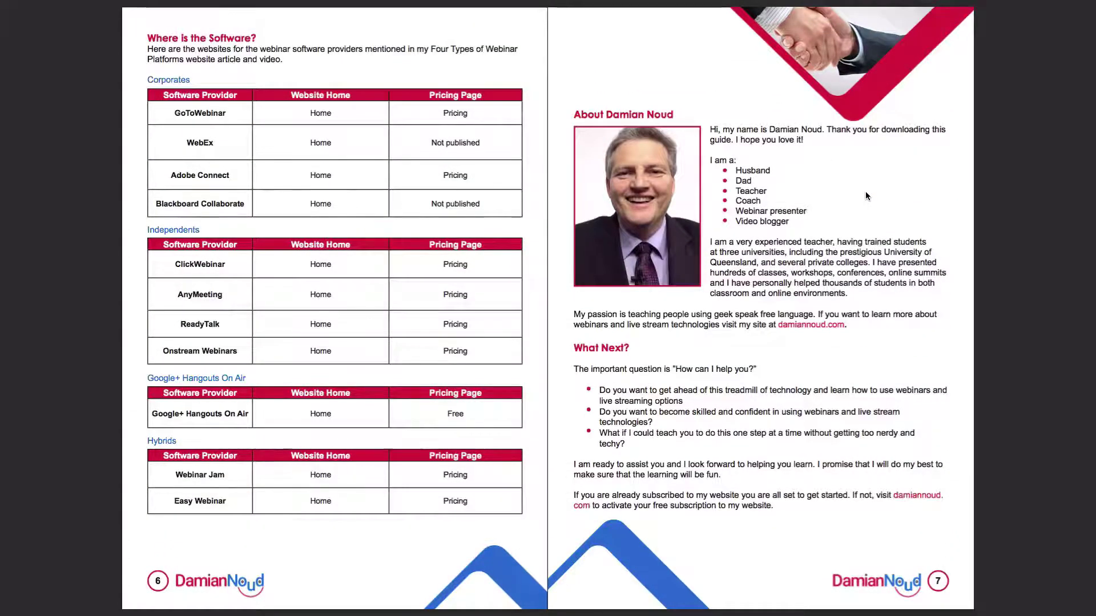
scroll(866, 196, "down", 2)
scroll(866, 196, "down", 10)
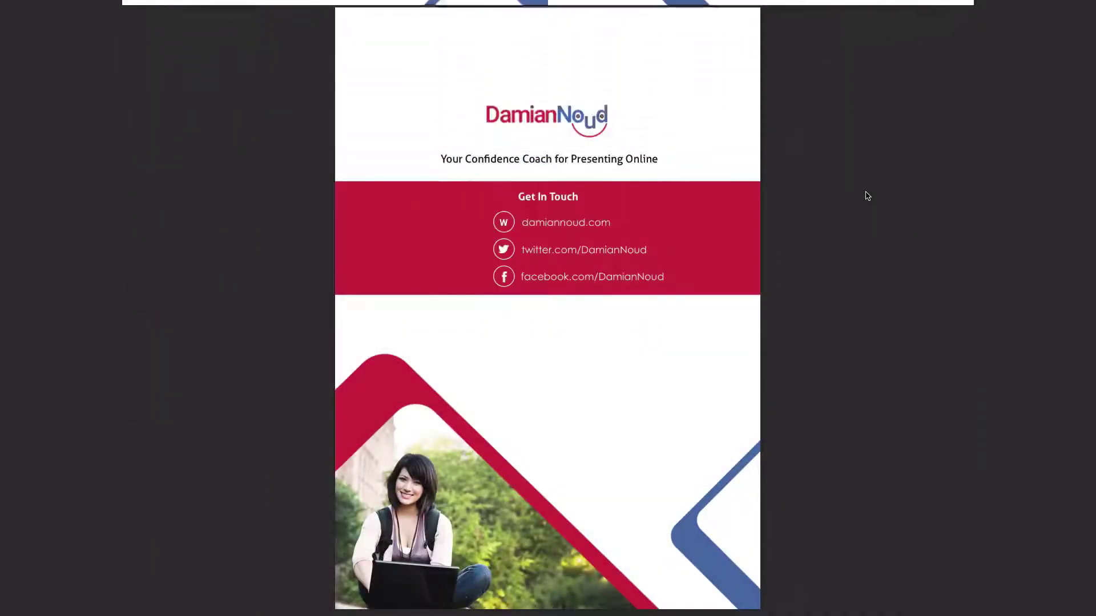